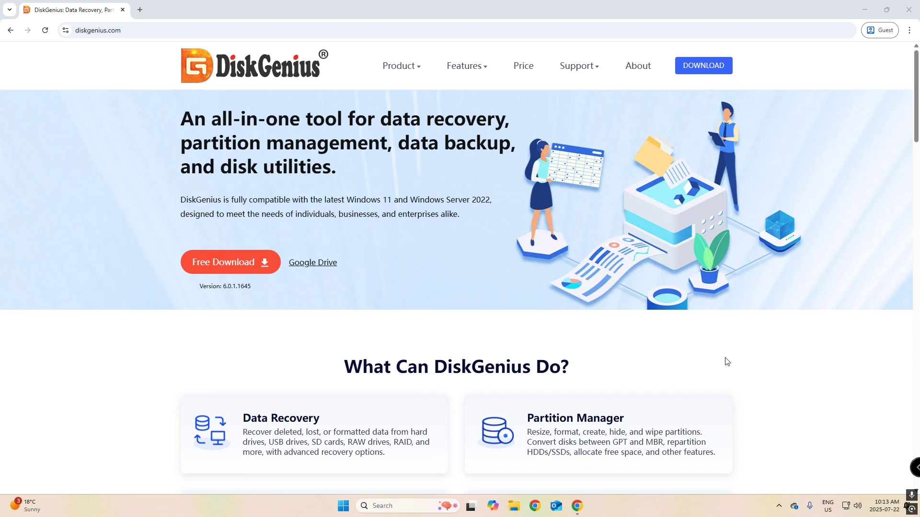
right_click(343, 511)
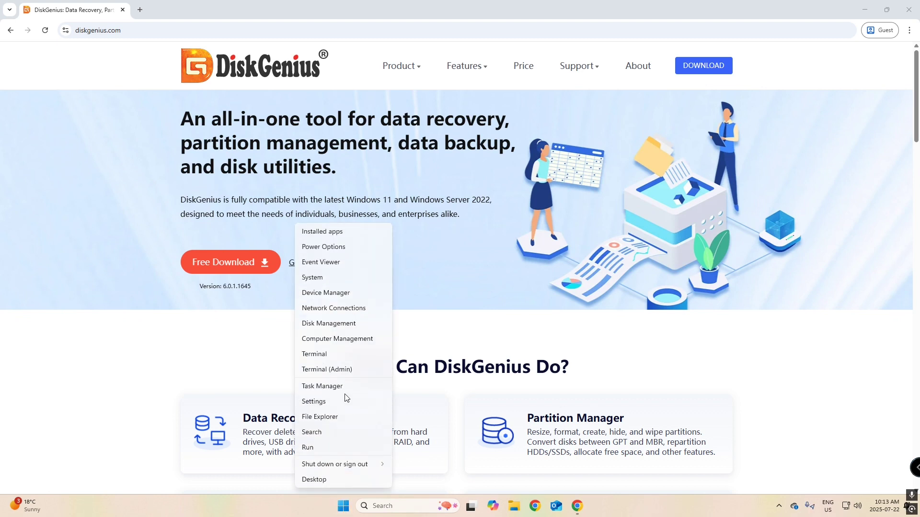
left_click(329, 324)
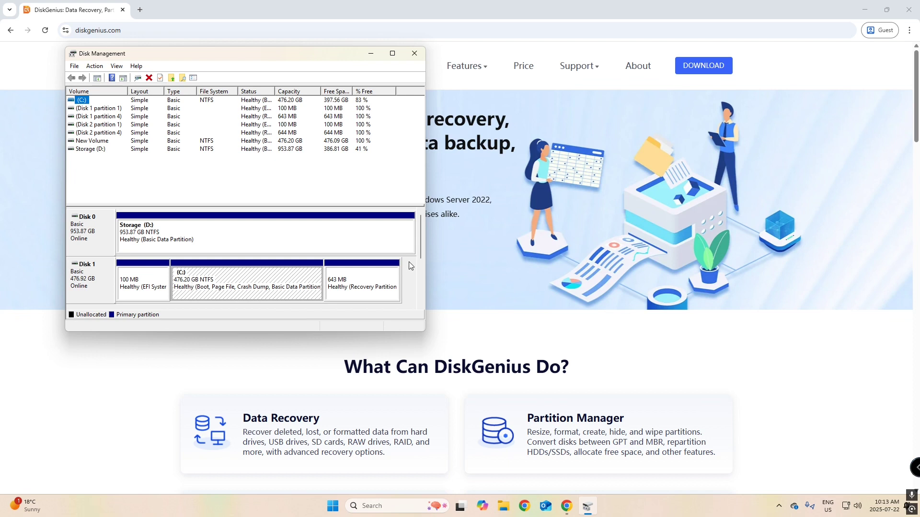
left_click_drag(422, 236, 423, 291)
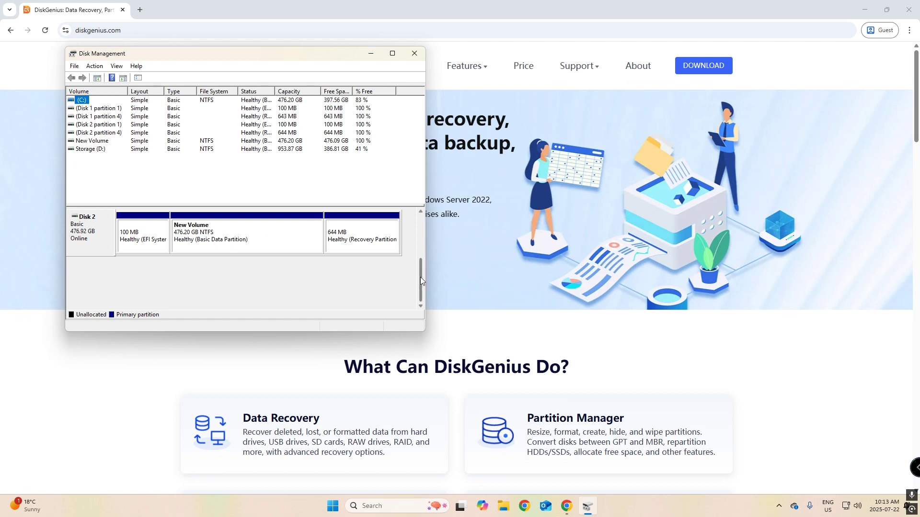
left_click_drag(421, 277, 417, 225)
left_click(207, 291)
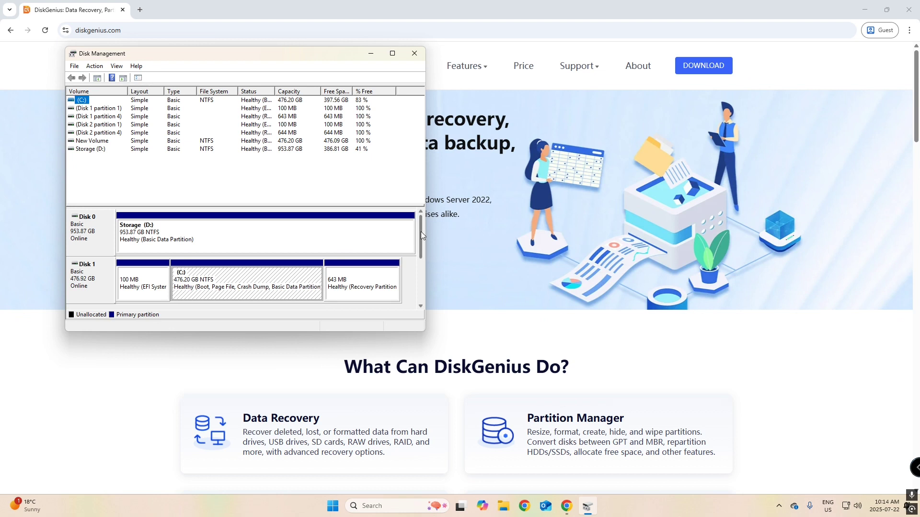
left_click_drag(420, 231, 427, 280)
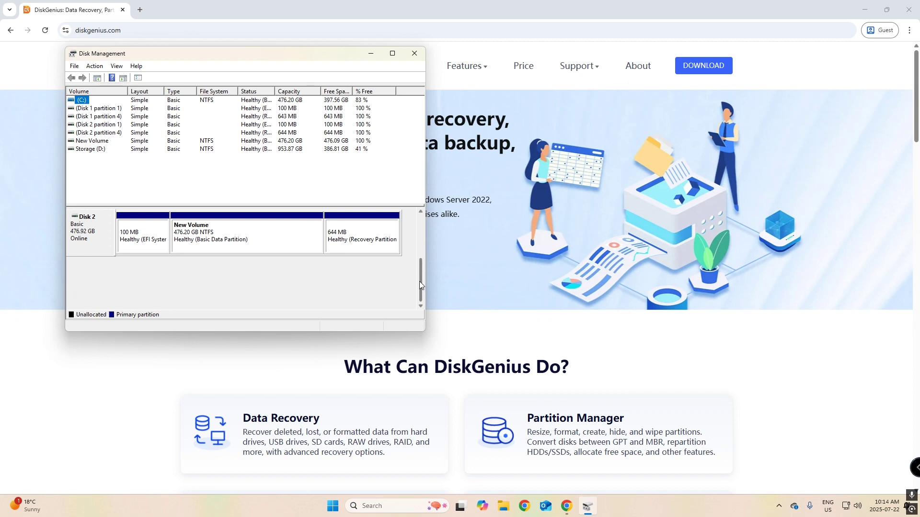
left_click_drag(422, 284, 415, 234)
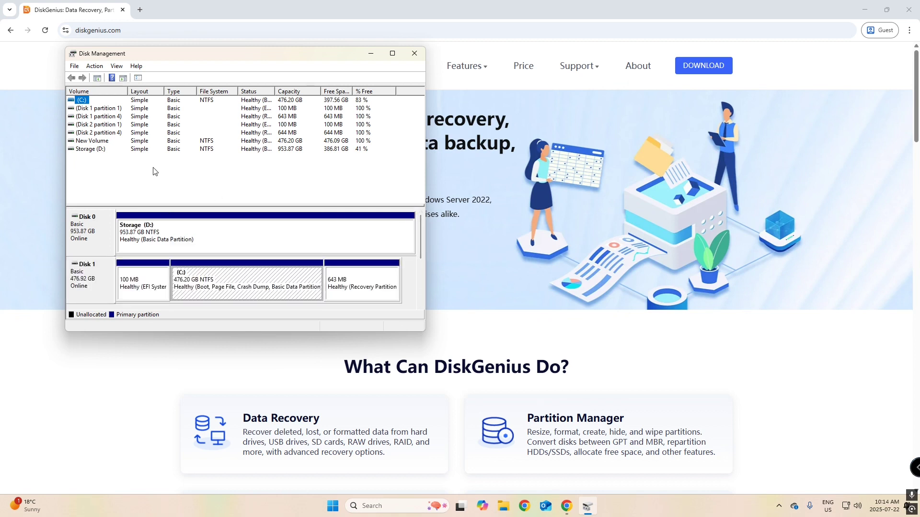
left_click(104, 140)
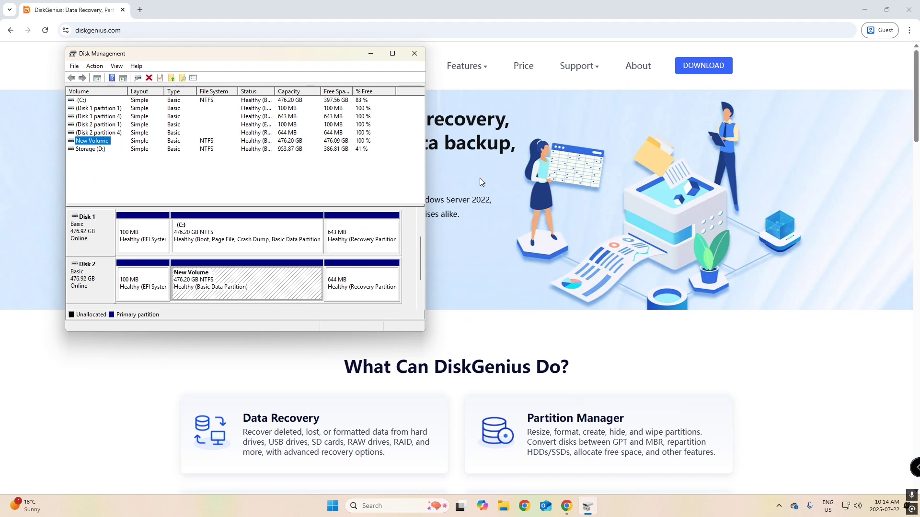
left_click(414, 55)
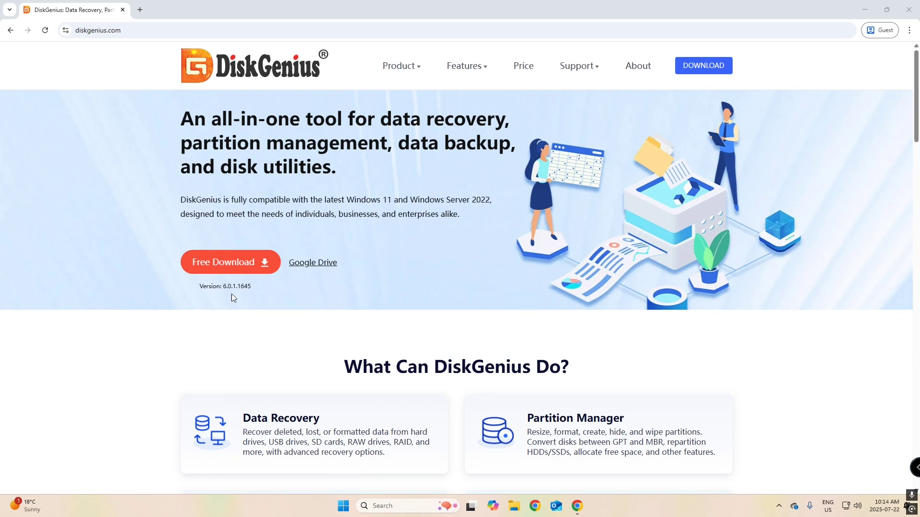
- Download the DiskGenius installer DGEngSetup6011645 (1).exe to Downloads and launch it
left_click(250, 264)
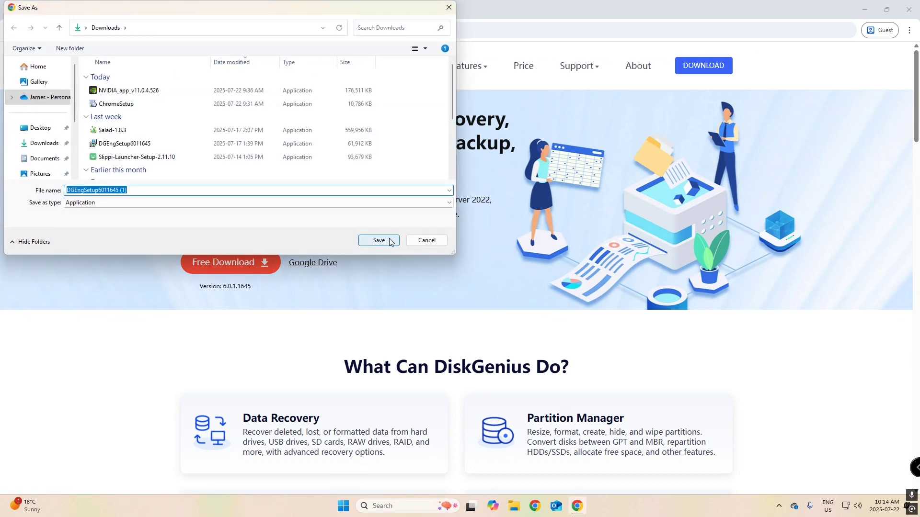
left_click(388, 244)
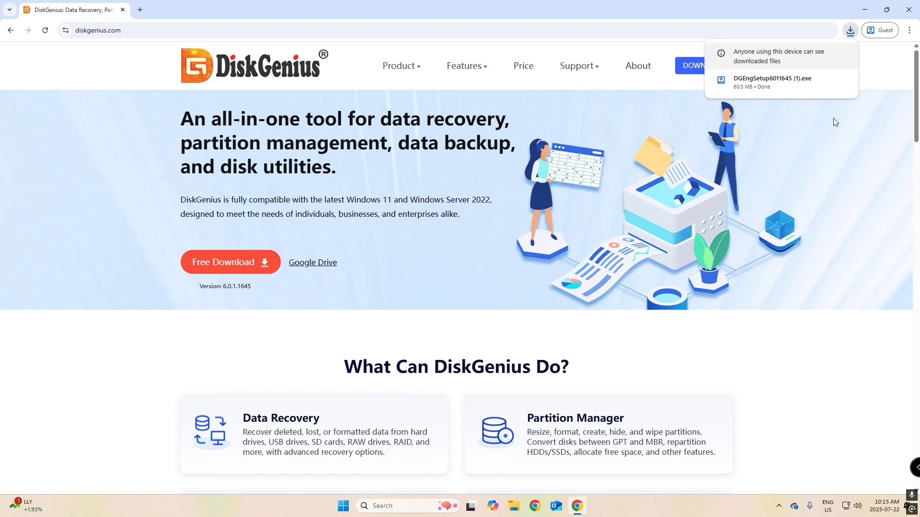
mouse_move(795, 81)
left_click(824, 80)
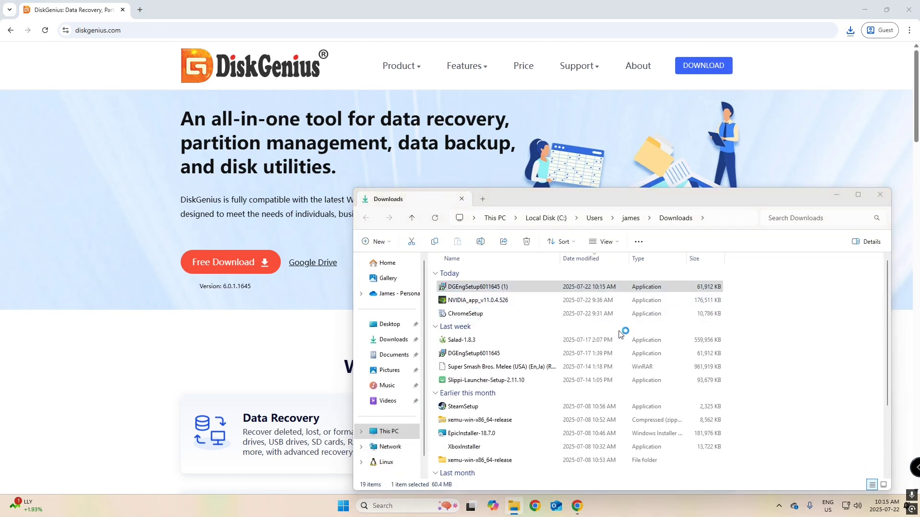
left_click(880, 194)
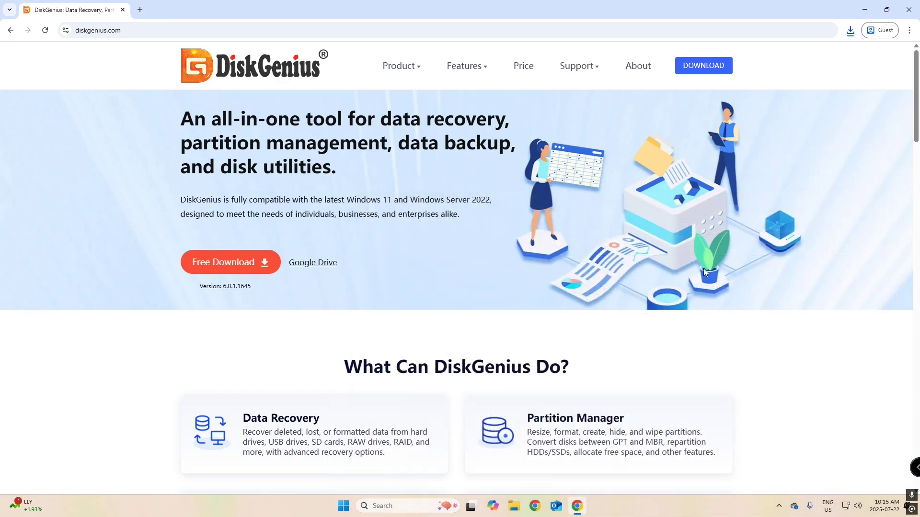
- Install DiskGenius V6.0.1 into C:\Program Files\DiskGenius without opening the website, then launch it
left_click(411, 337)
left_click(467, 279)
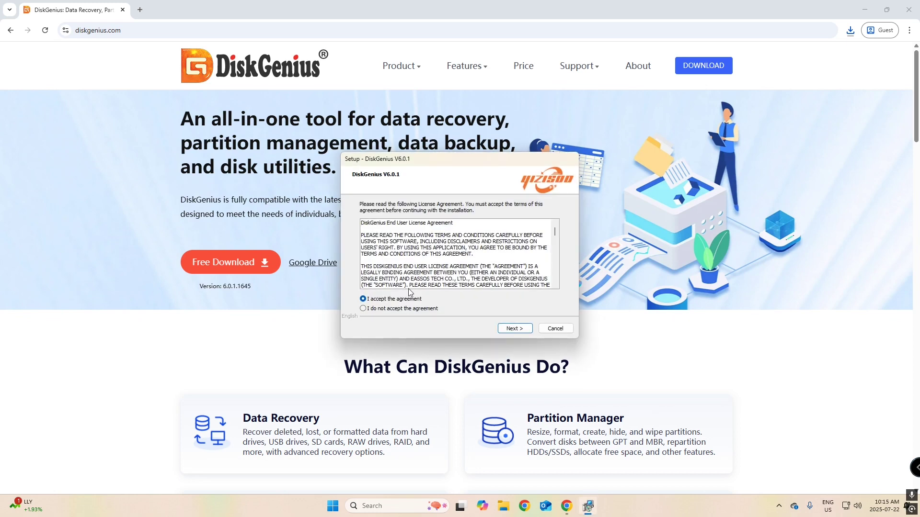
left_click(368, 299)
left_click(515, 329)
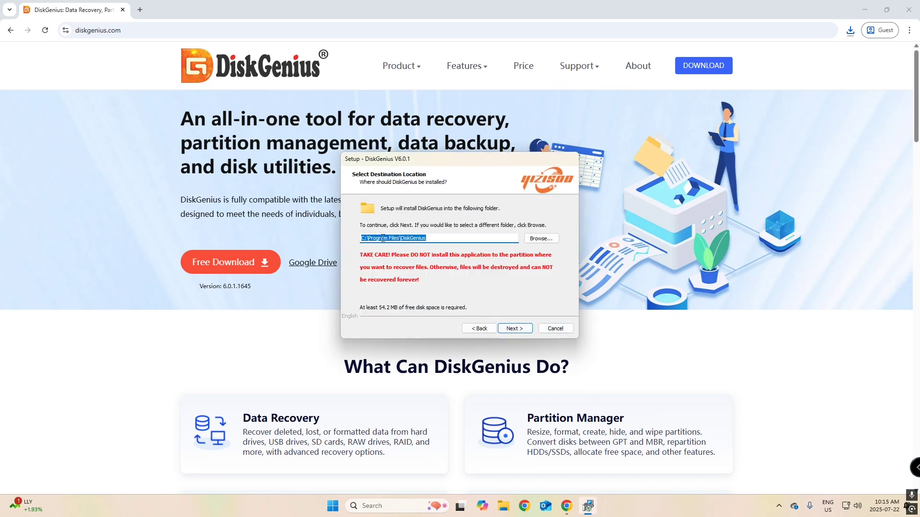
left_click(514, 329)
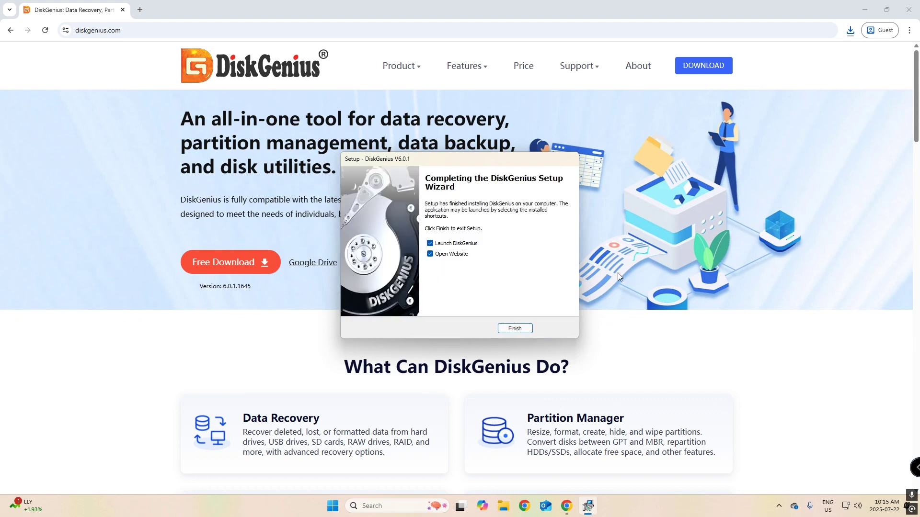
left_click(431, 254)
left_click(520, 330)
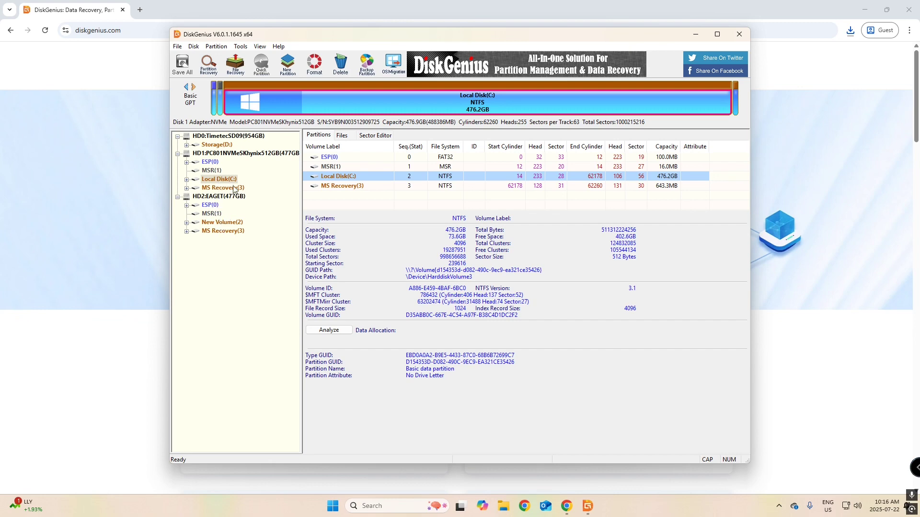
- Show the DiskGenius Tools menu with its disk cloning and system migration options
left_click(240, 46)
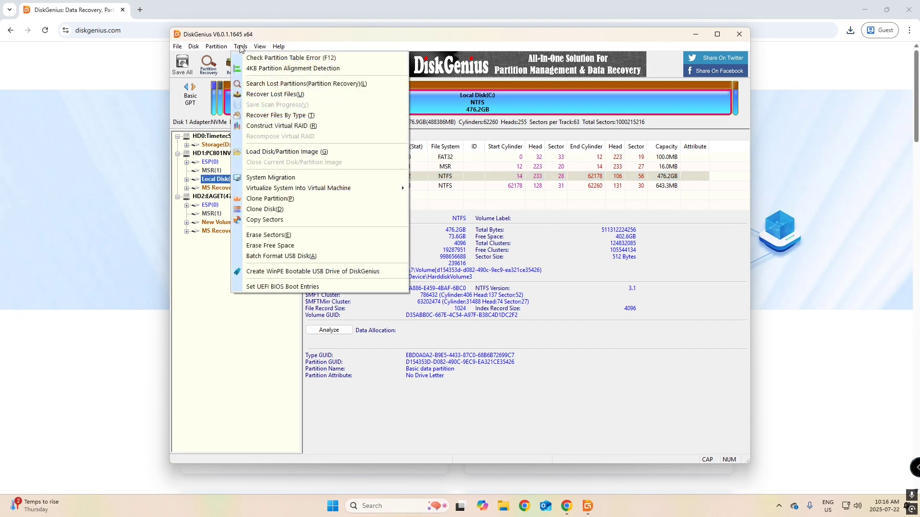
- Start Clone Disk and choose the disk holding Local Disk(C:) as the source
left_click(283, 215)
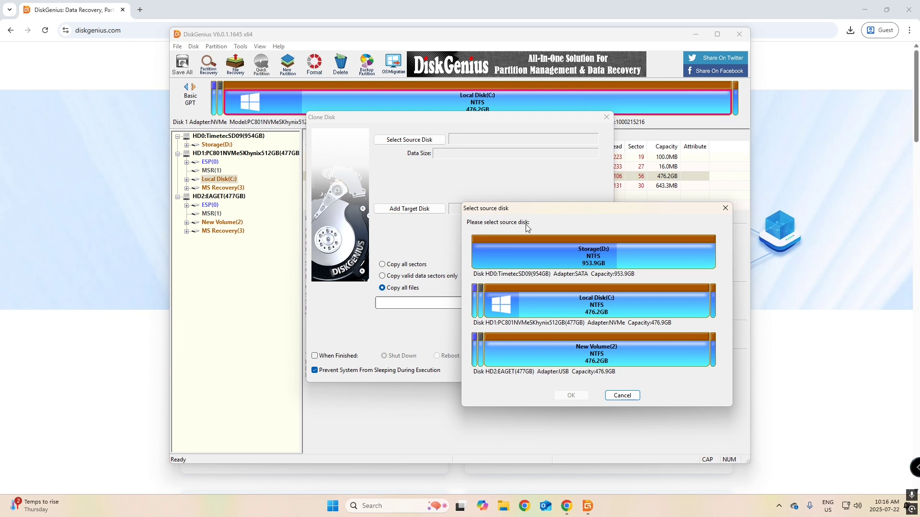
left_click(603, 305)
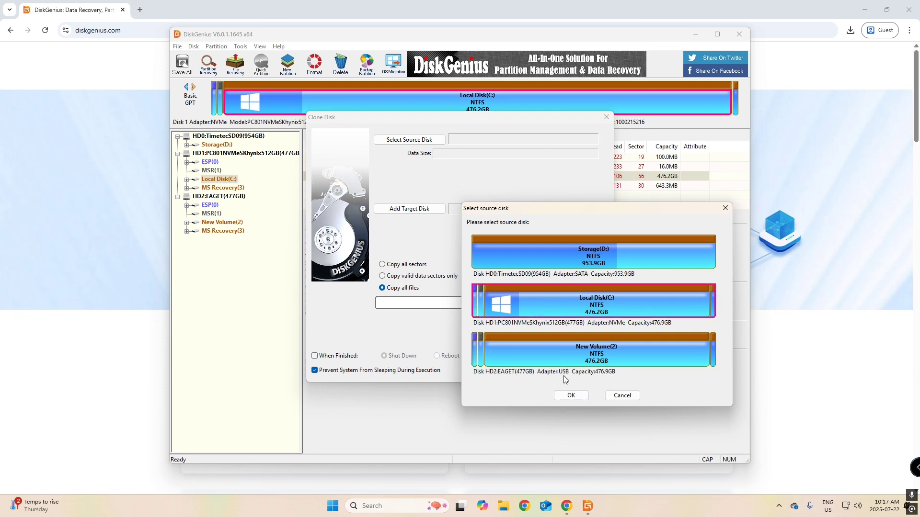
left_click(571, 395)
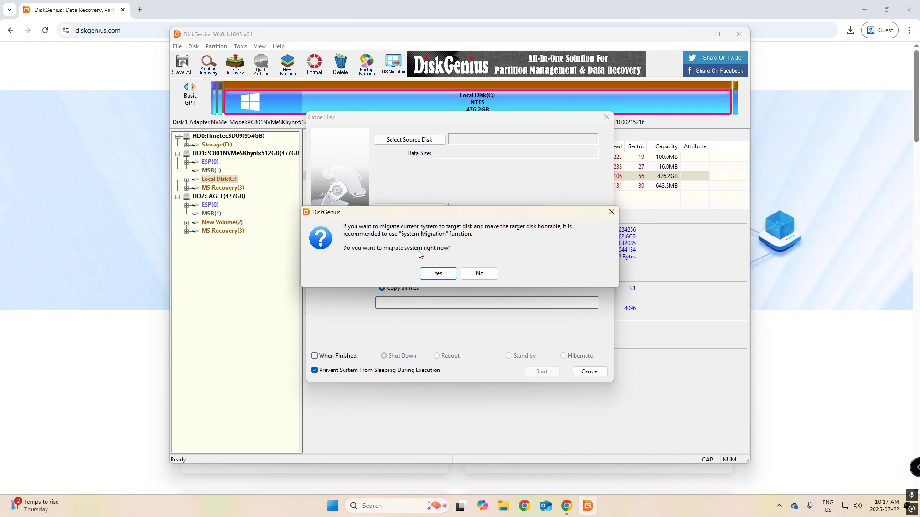
- Switch to System Migration and select HD2 EAGET 477GB as the target disk
left_click(438, 274)
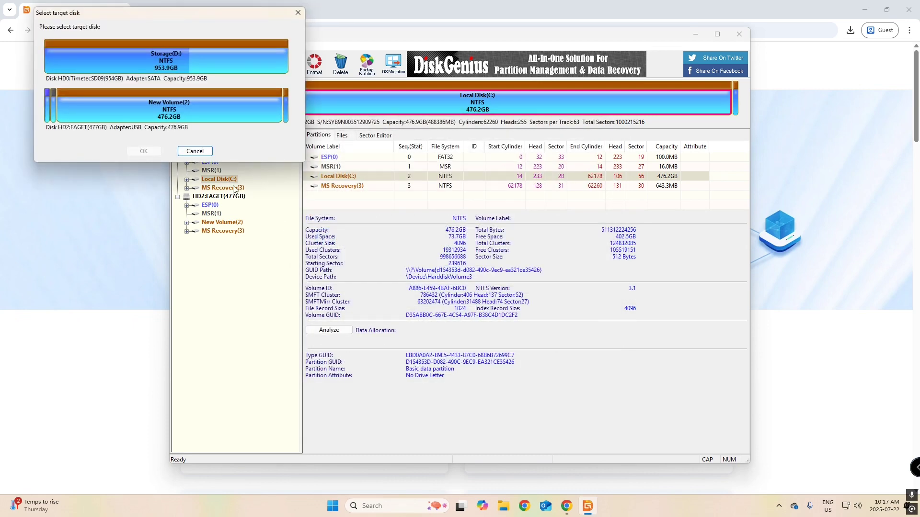
left_click(170, 110)
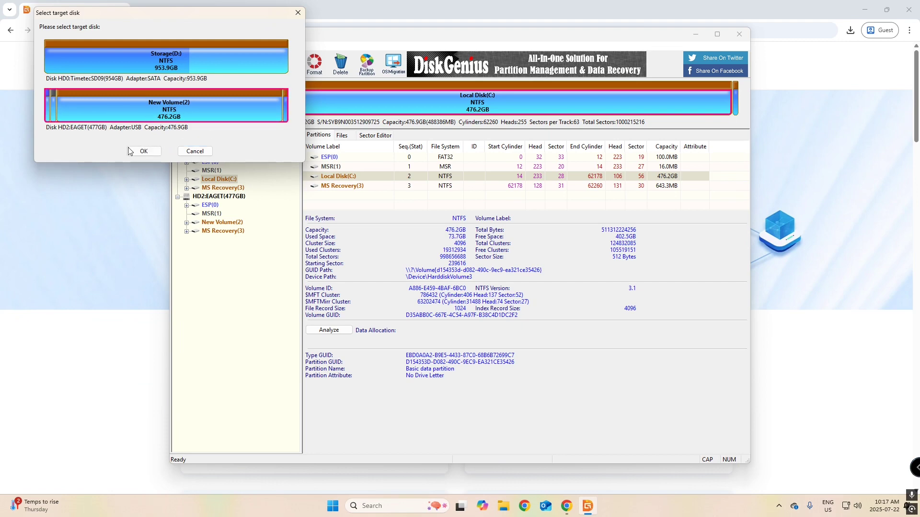
left_click(144, 151)
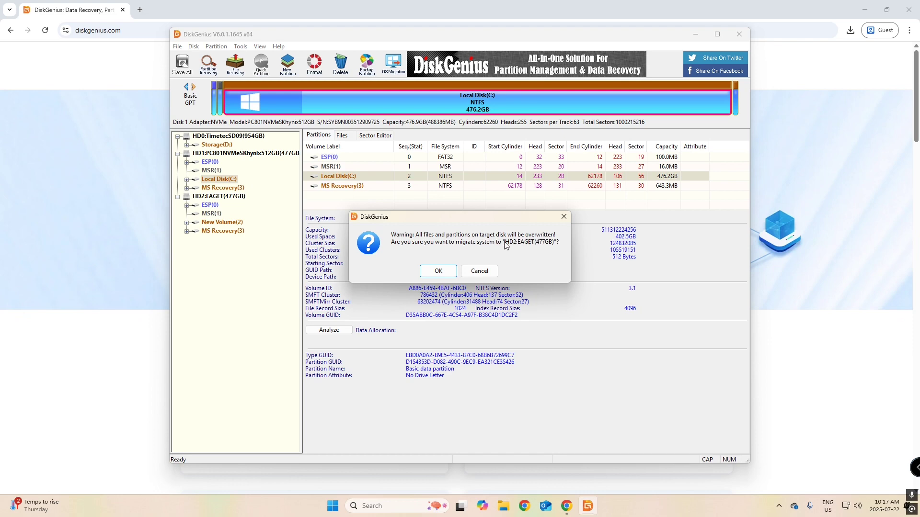
- Confirm migration to HD2:EAGET(477GB), start it, and accept overwriting the target disk
left_click(438, 272)
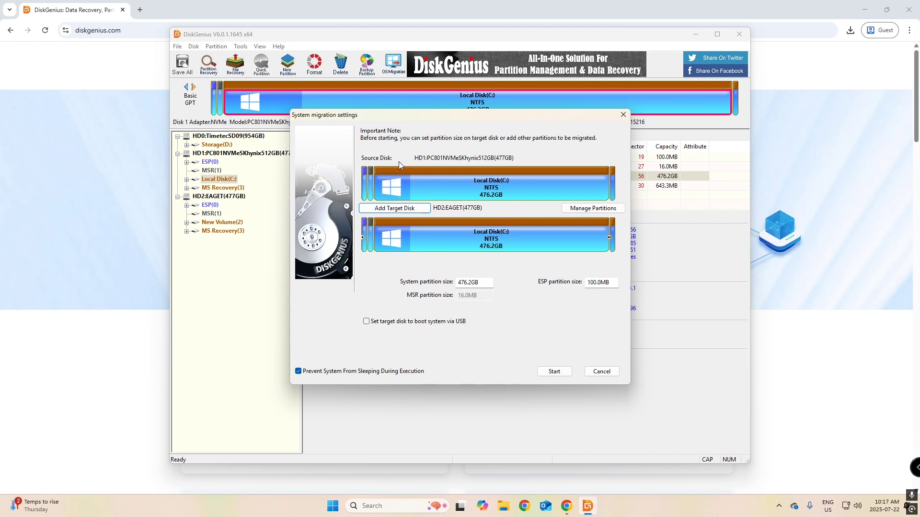
left_click(554, 375)
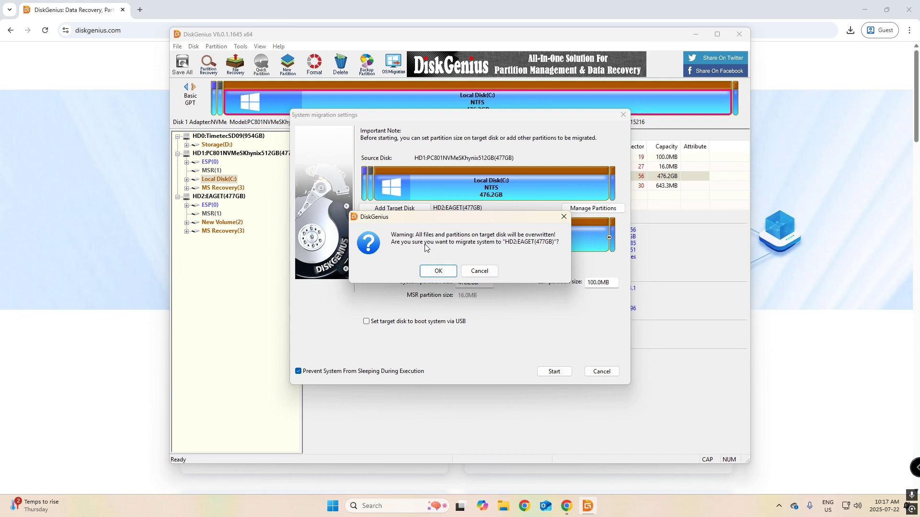
left_click(438, 271)
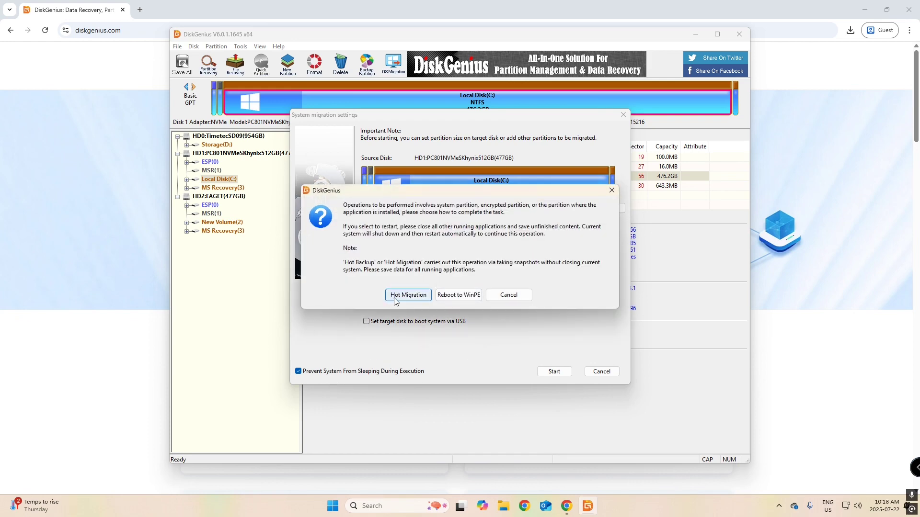
- Choose Hot Migration to copy the live C: system onto HD2 without restarting
left_click(420, 300)
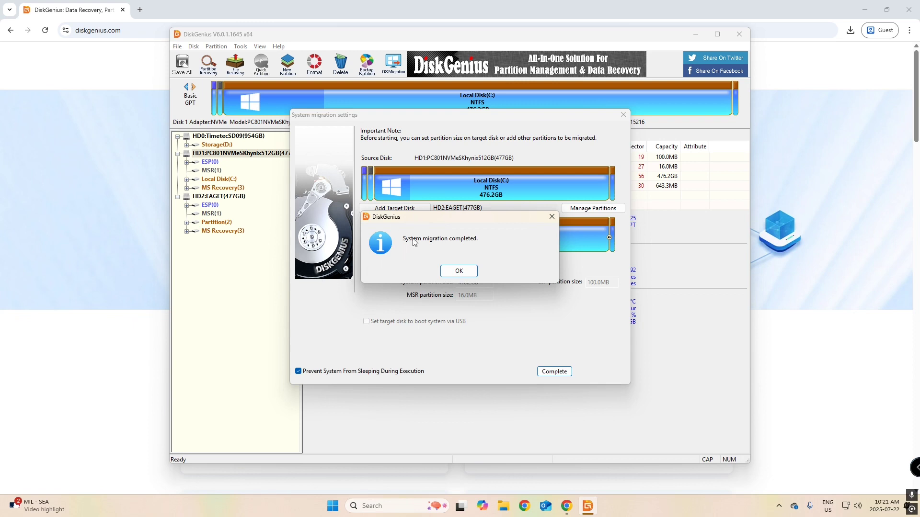
- Dismiss the completion message, close the migration settings, and exit DiskGenius
left_click(459, 273)
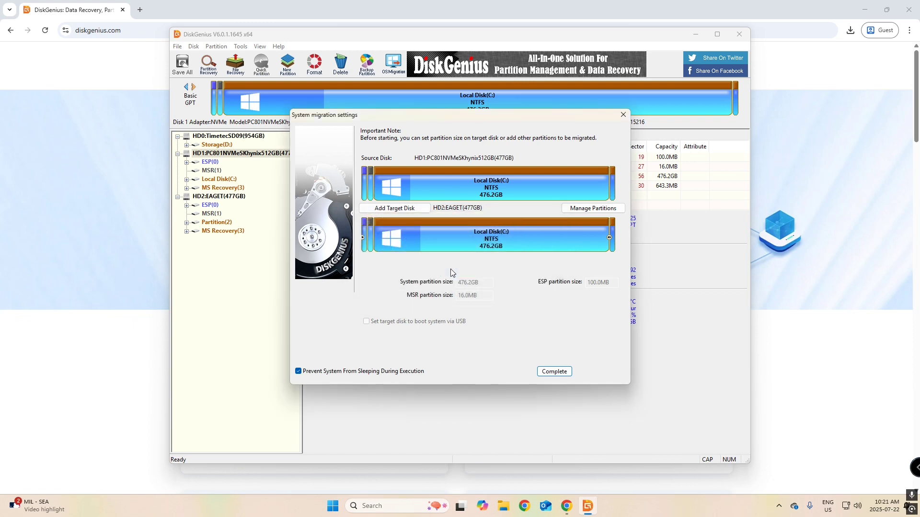
left_click(554, 372)
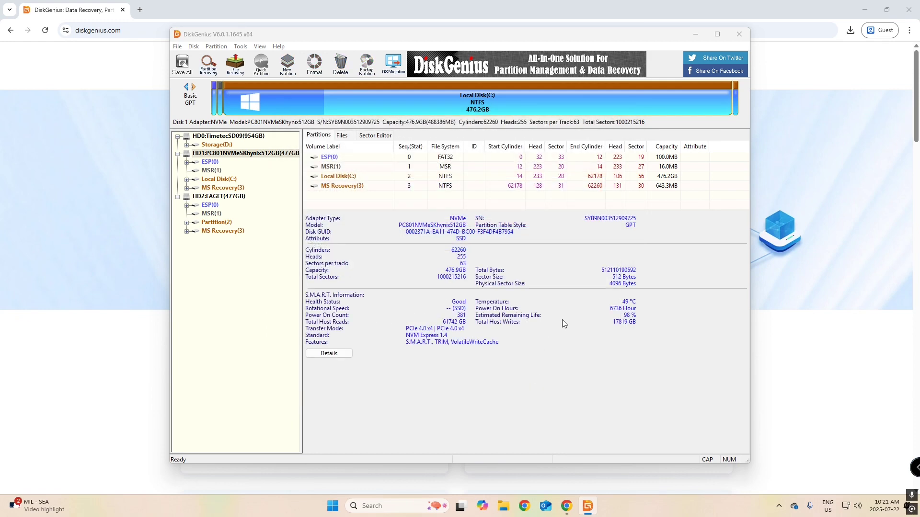
left_click(739, 35)
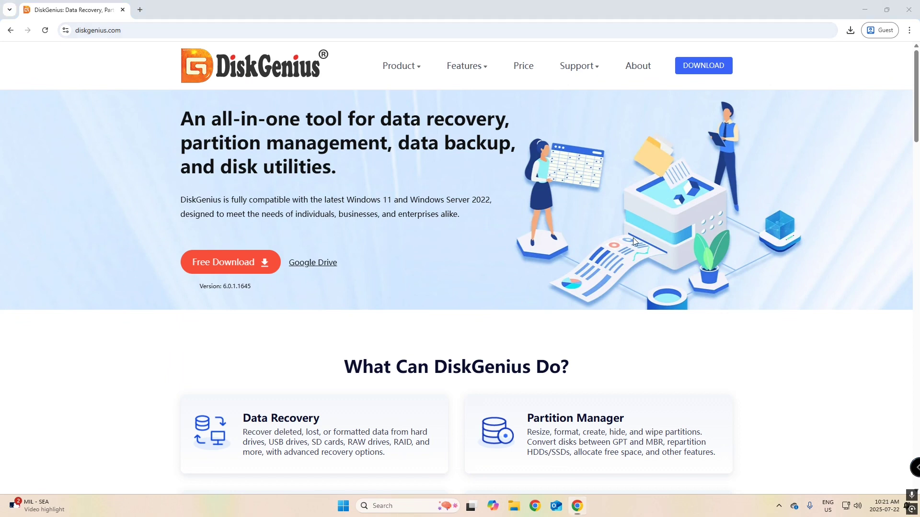
key("alt+z")
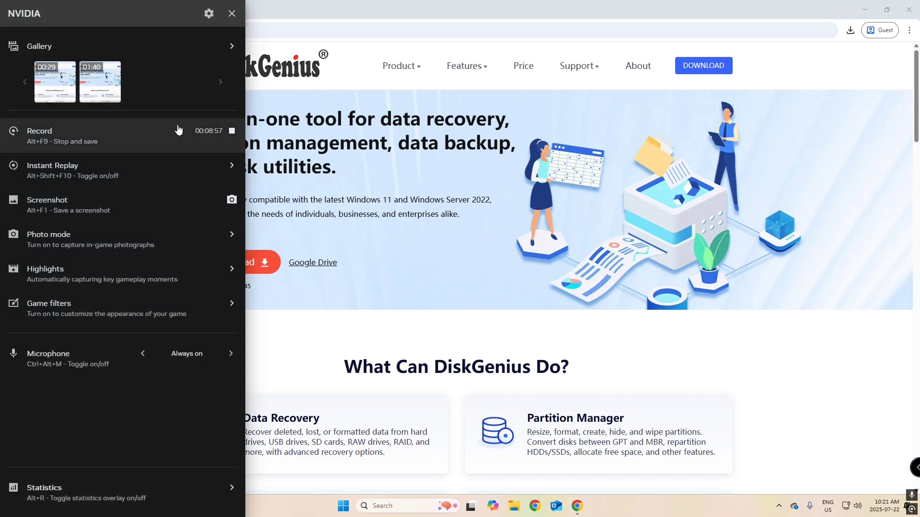